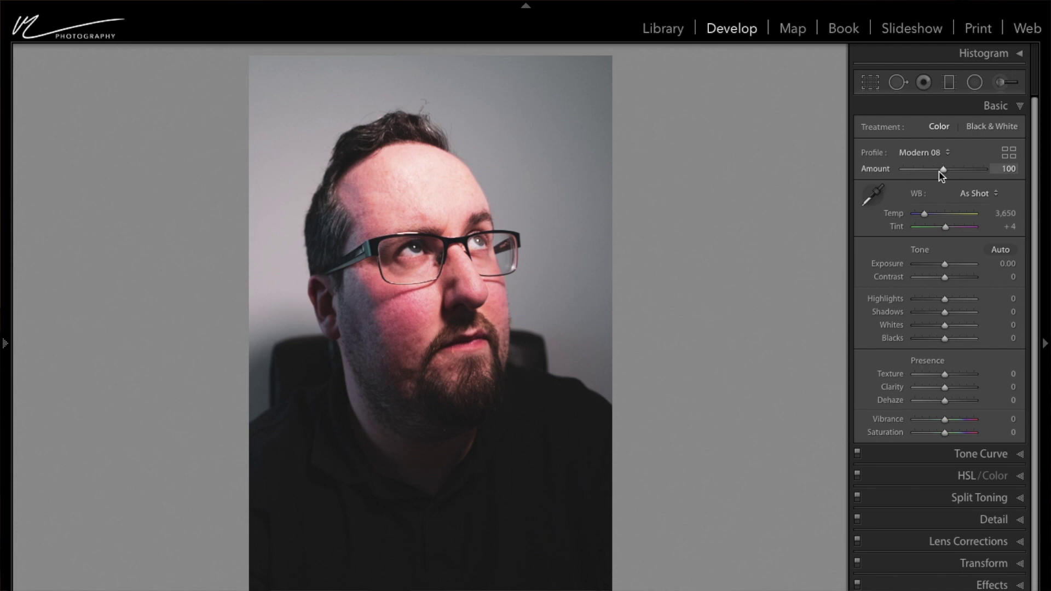
Raise the Modern 08 profile amount on the self-portrait to 200, and reduce it again.
{"action": "left_click", "coordinate": [944, 173]}
{"action": "left_click_drag", "start_coordinate": [944, 173], "coordinate": [1033, 175]}
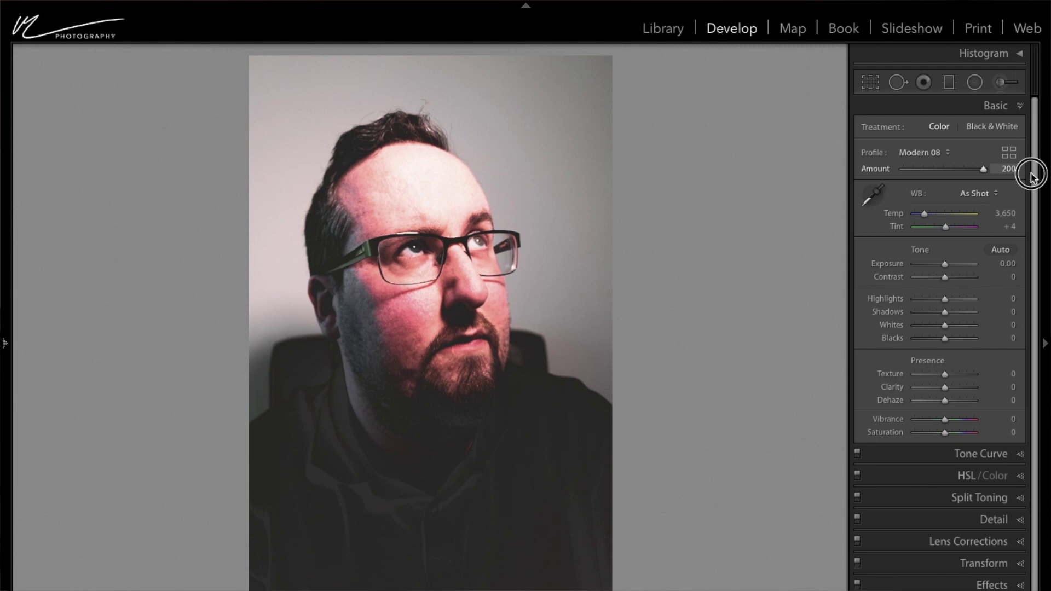
{"action": "left_click_drag", "start_coordinate": [1032, 175], "coordinate": [934, 170]}
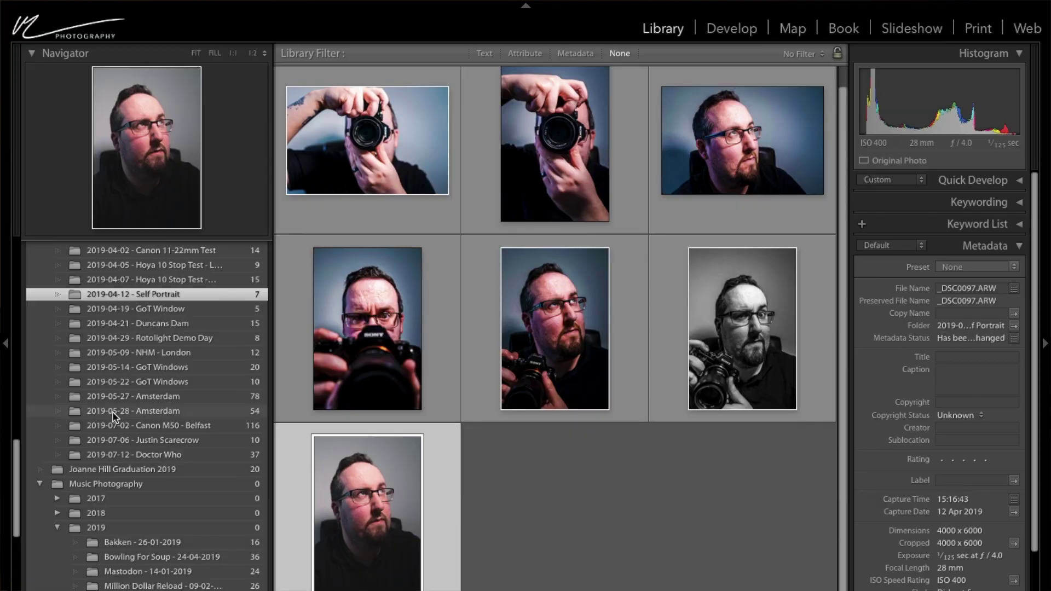
Open the Profile Video collection and bring up the Mastodon guitarist photo in the Develop module.
{"action": "scroll", "coordinate": [93, 493], "scroll_direction": "up", "scroll_amount": 1}
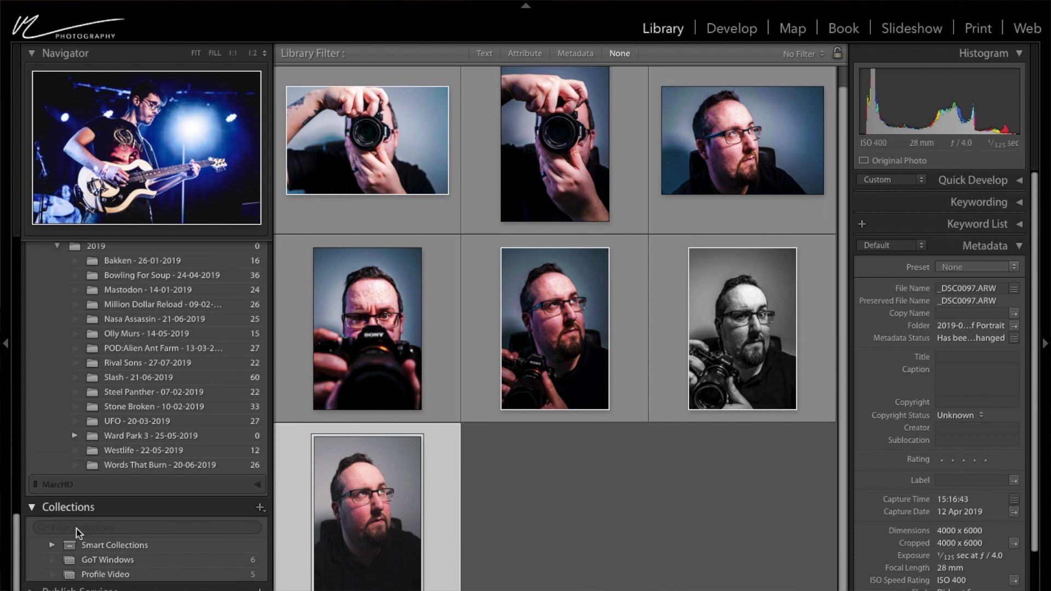
{"action": "left_click", "coordinate": [85, 579]}
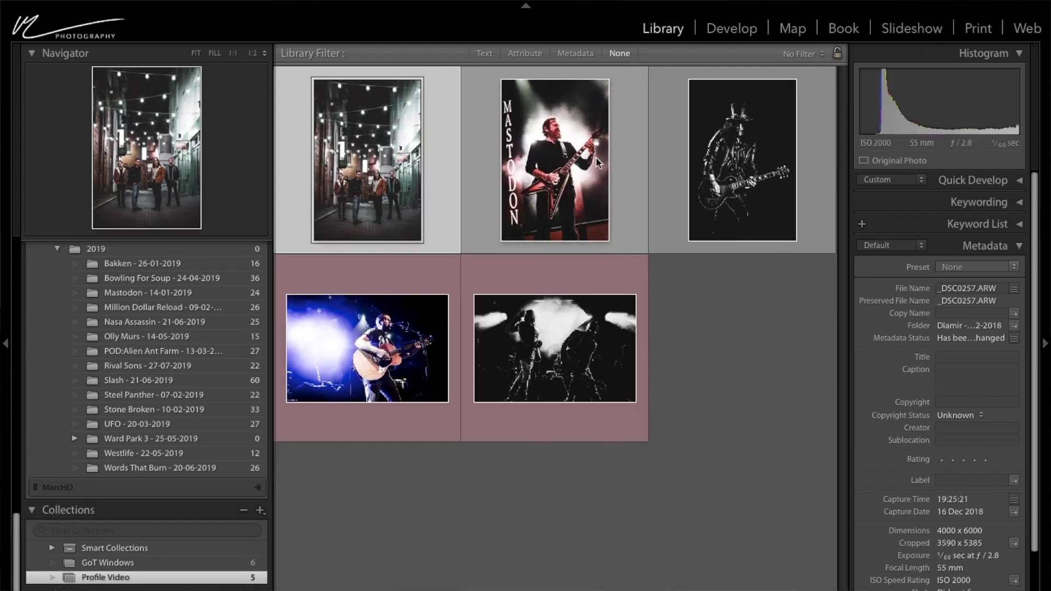
{"action": "double_click", "coordinate": [595, 156]}
{"action": "key", "text": "d"}
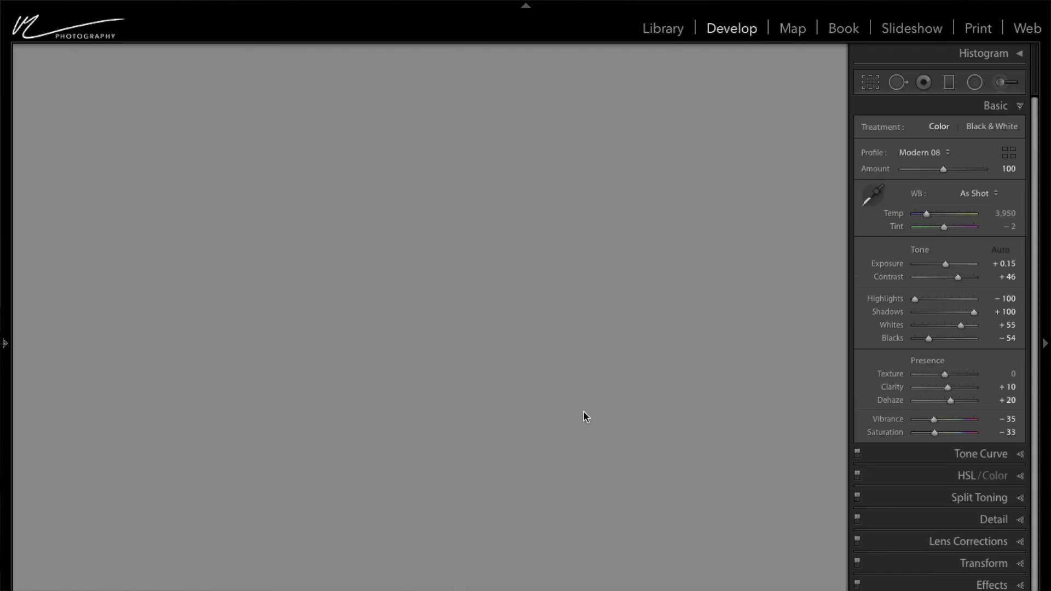
Try the Adobe Standard profile on the Mastodon photo, and switch back to Modern 08 at an amount of 100.
{"action": "left_click", "coordinate": [929, 154]}
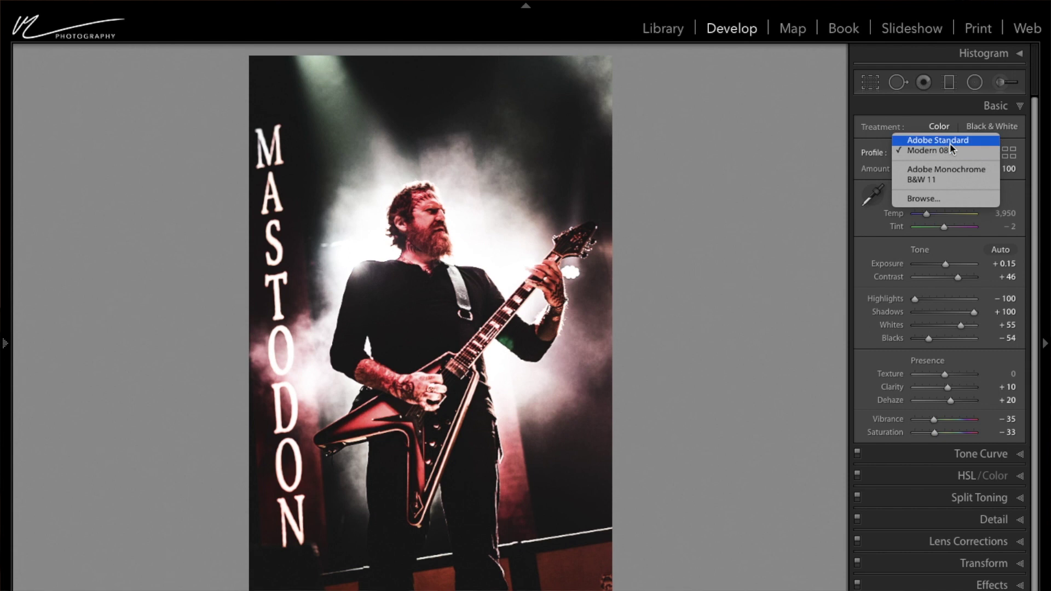
{"action": "left_click", "coordinate": [950, 147]}
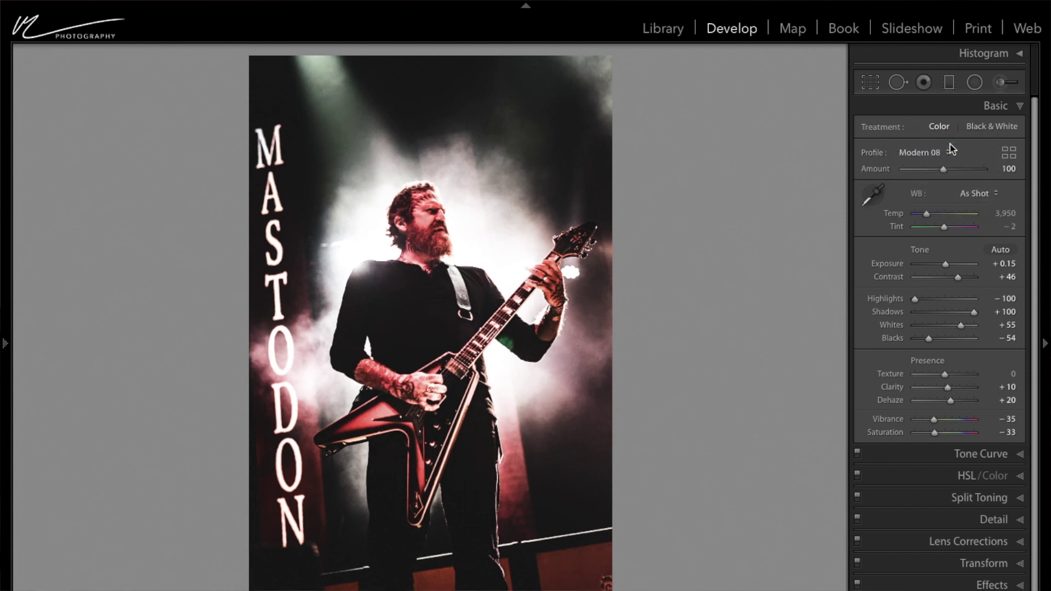
{"action": "left_click", "coordinate": [951, 153]}
{"action": "left_click", "coordinate": [950, 141]}
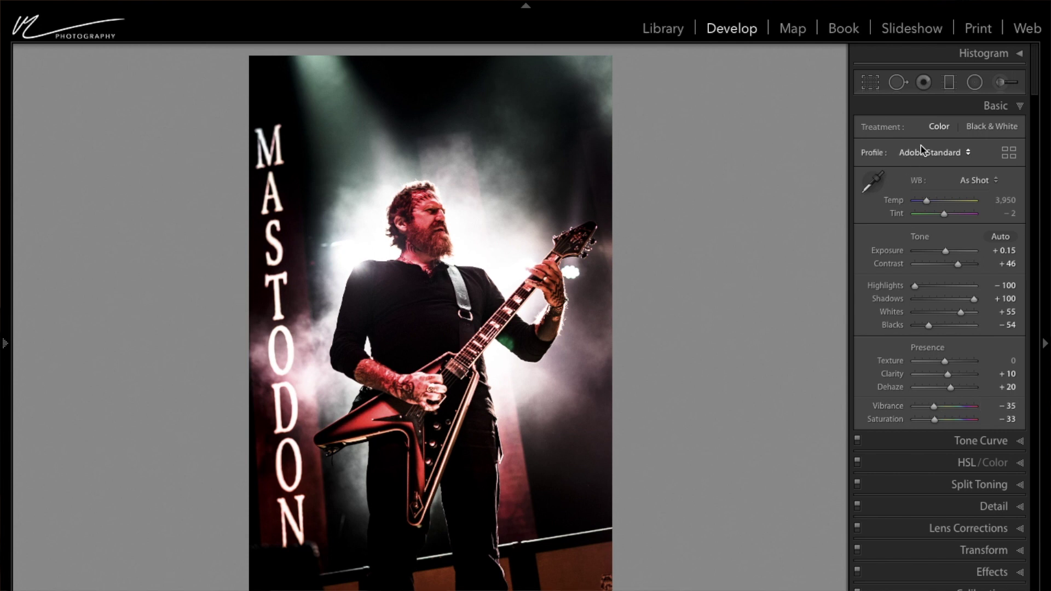
{"action": "left_click", "coordinate": [932, 154]}
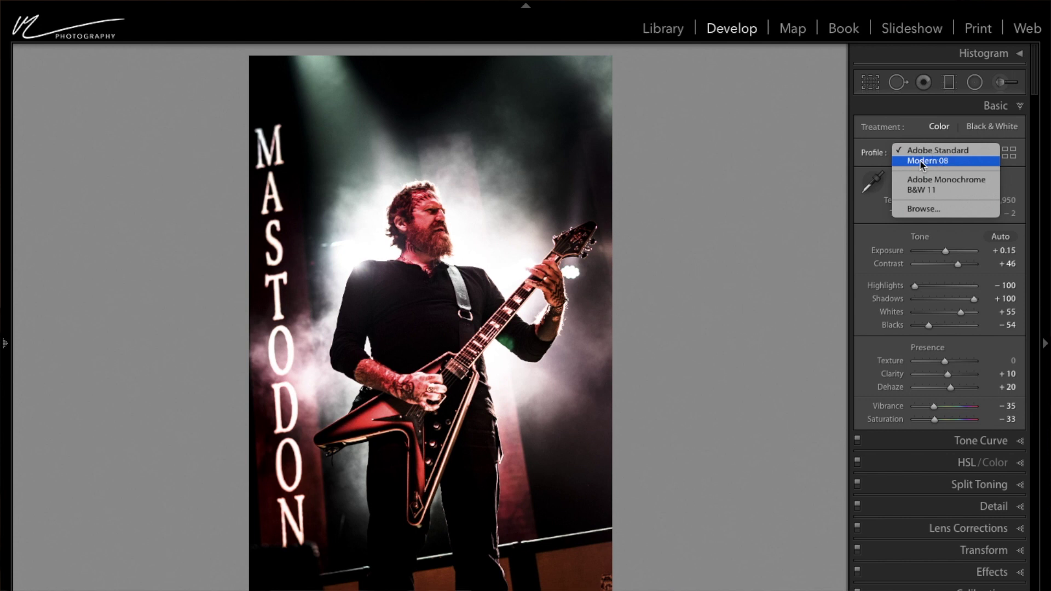
{"action": "left_click", "coordinate": [920, 161]}
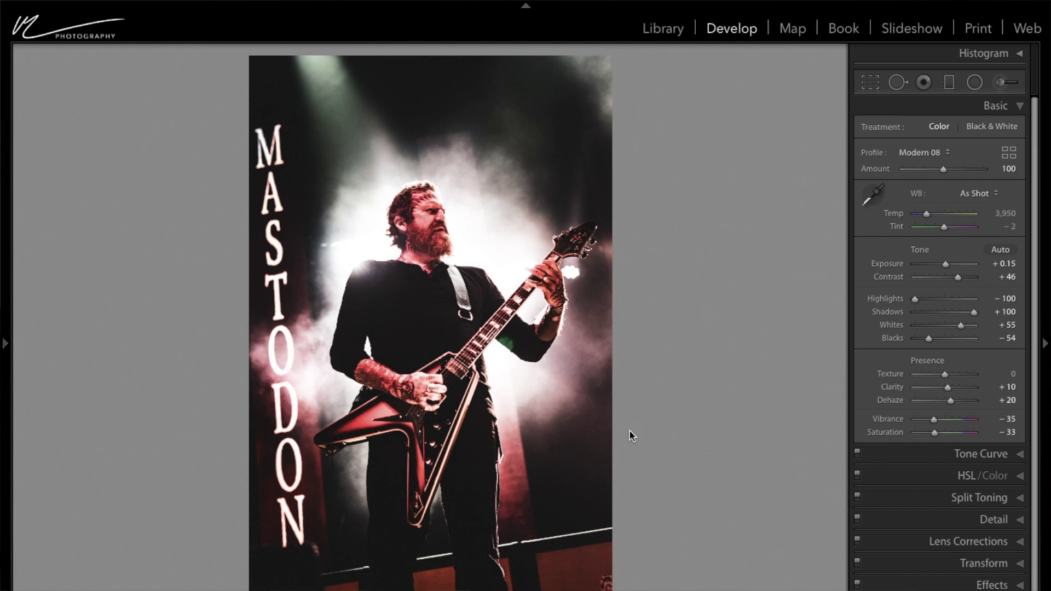
{"action": "mouse_move", "coordinate": [943, 170]}
{"action": "left_mouse_down"}
{"action": "mouse_move", "coordinate": [919, 172]}
{"action": "mouse_move", "coordinate": [969, 173]}
{"action": "mouse_move", "coordinate": [942, 173]}
{"action": "left_mouse_up"}
Return to the library and open the photo of the band in the alley in the Develop module.
{"action": "key", "text": "g"}
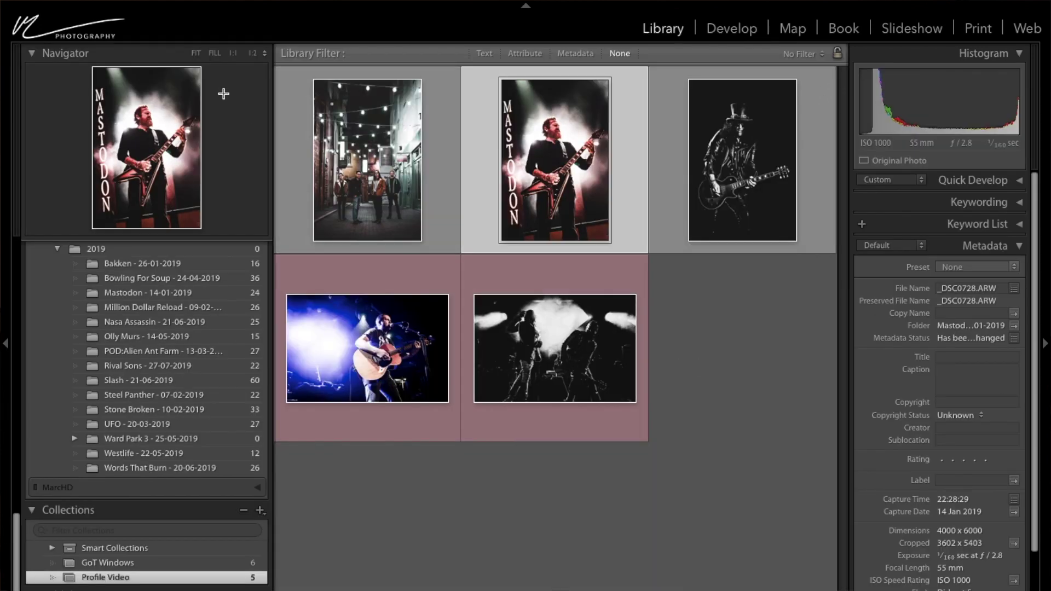
{"action": "double_click", "coordinate": [344, 165]}
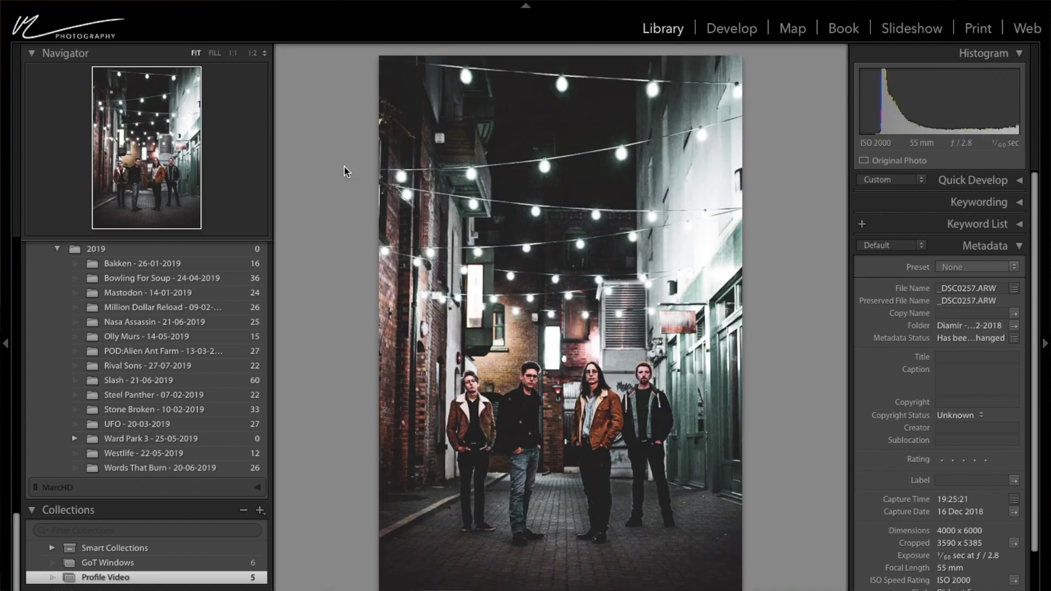
{"action": "key", "text": "d"}
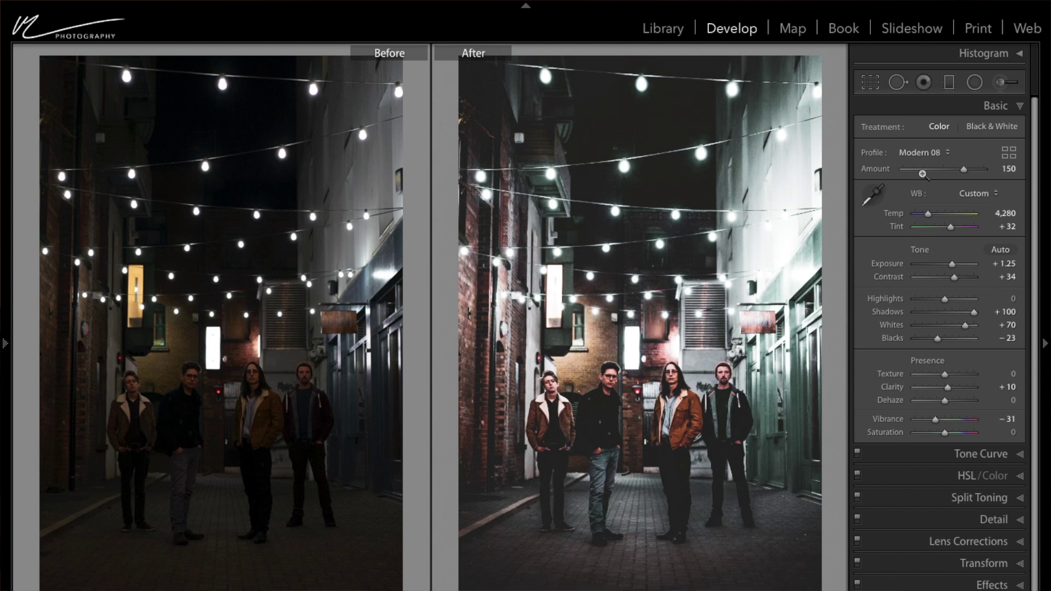
Try the Adobe Standard profile on the alley band photo, and undo the profile change.
{"action": "left_click", "coordinate": [930, 154]}
{"action": "left_click", "coordinate": [939, 141]}
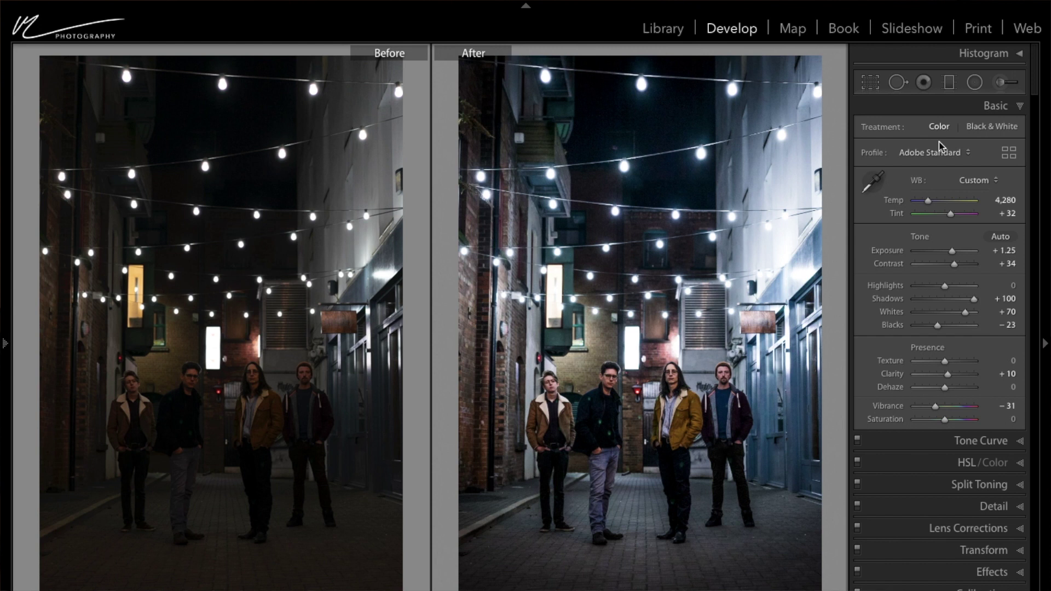
{"action": "left_click", "coordinate": [933, 151]}
{"action": "left_click", "coordinate": [840, 138]}
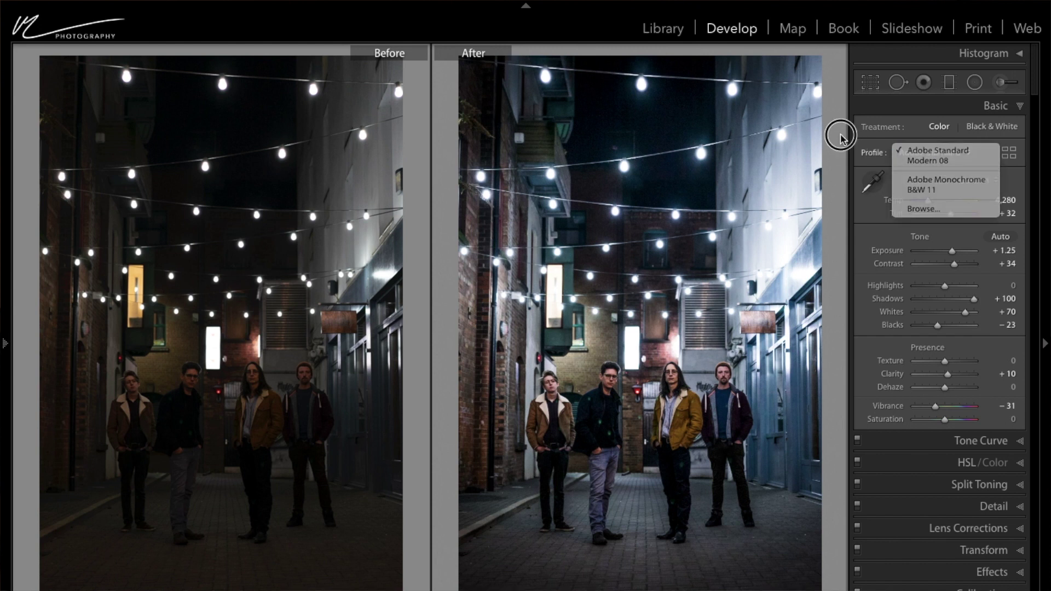
{"action": "key", "text": "ctrl+z"}
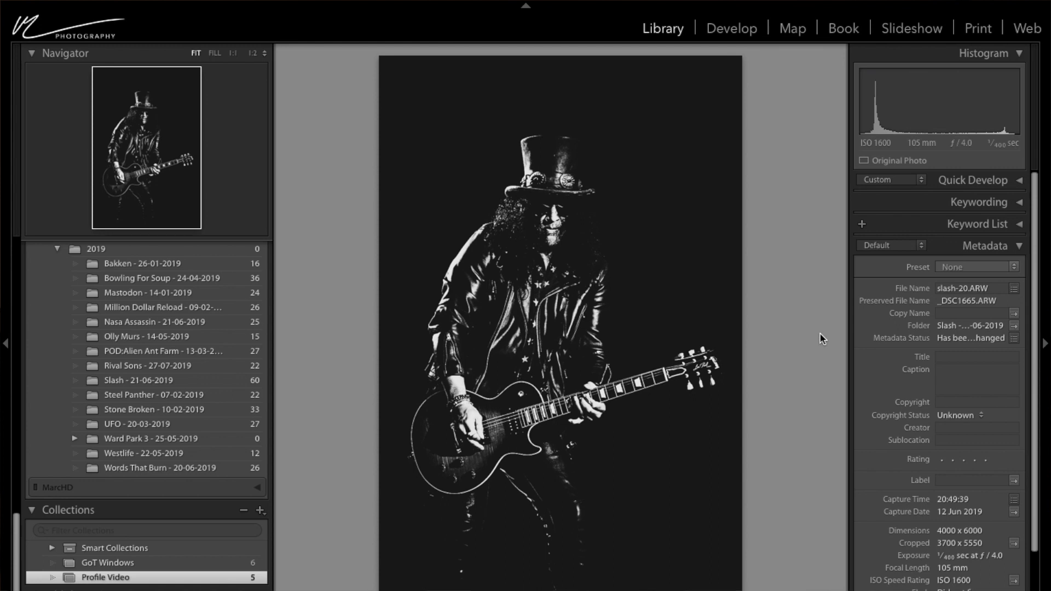
Bring the black-and-white guitarist photo into Develop, try the Adobe Monochrome profile on it, and restore the B&W 11 profile.
{"action": "key", "text": "d"}
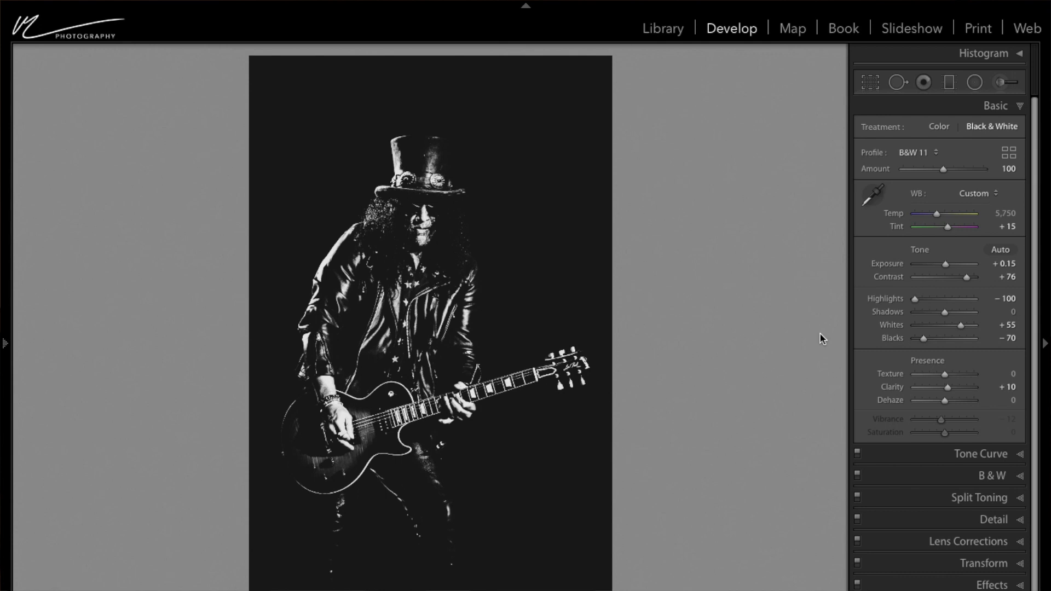
{"action": "left_click", "coordinate": [915, 153]}
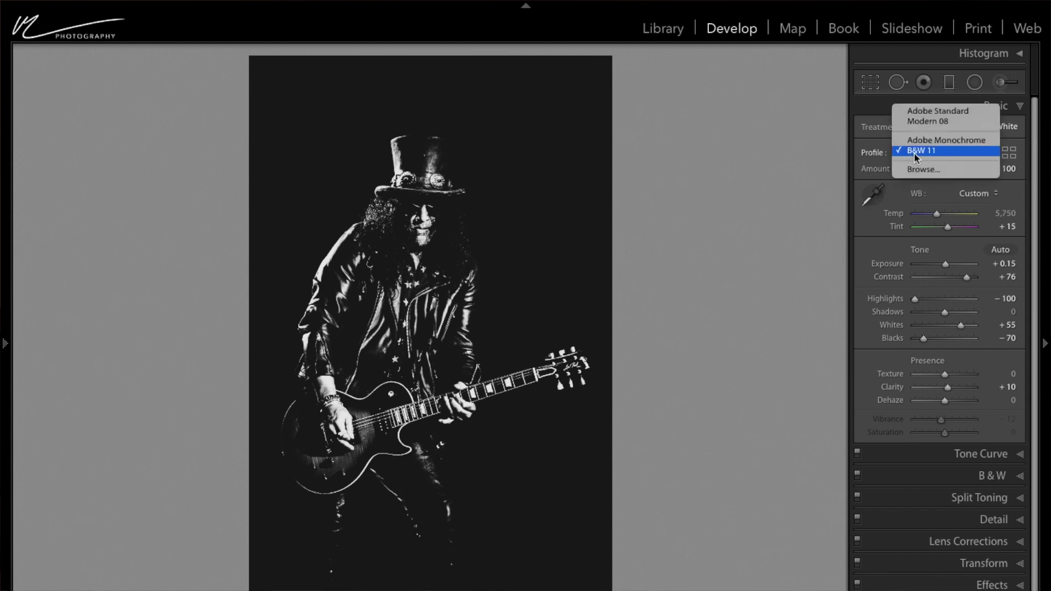
{"action": "left_click", "coordinate": [942, 142]}
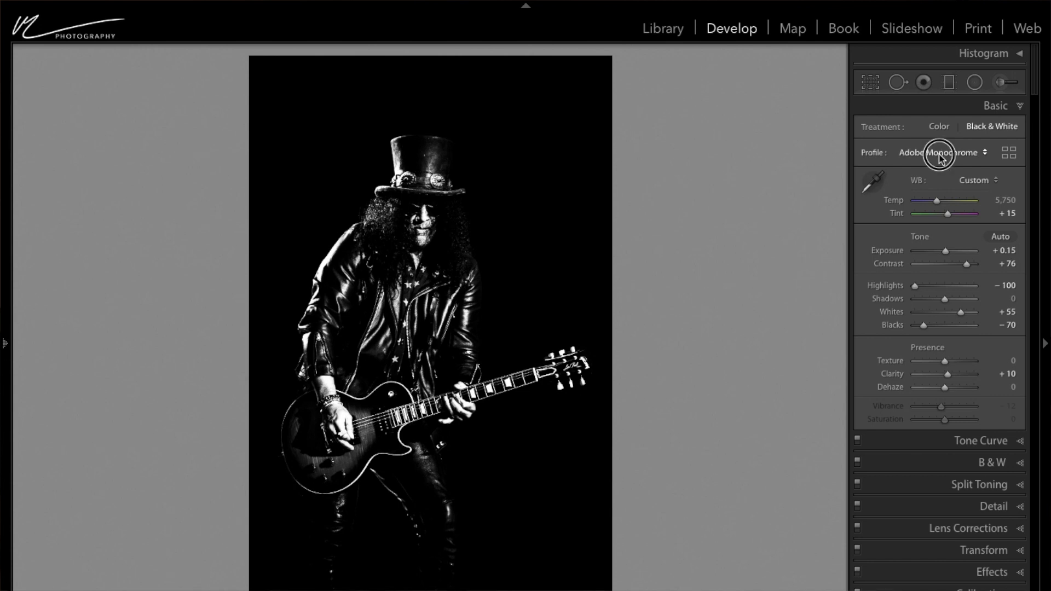
{"action": "left_click", "coordinate": [940, 154]}
{"action": "left_click", "coordinate": [933, 157]}
{"action": "key", "text": "ctrl+z"}
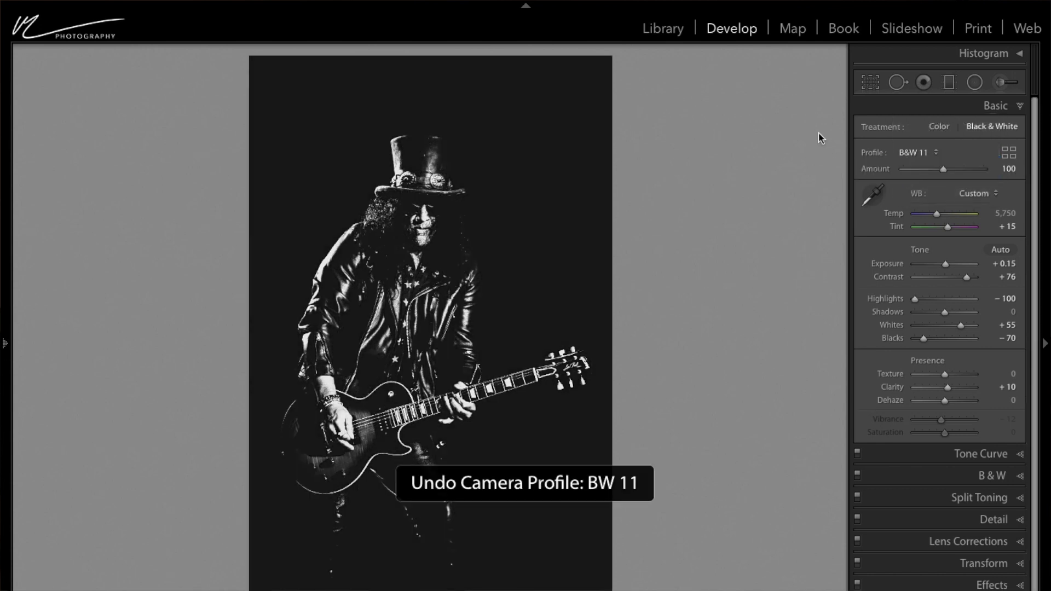
{"action": "key", "text": "ctrl+z"}
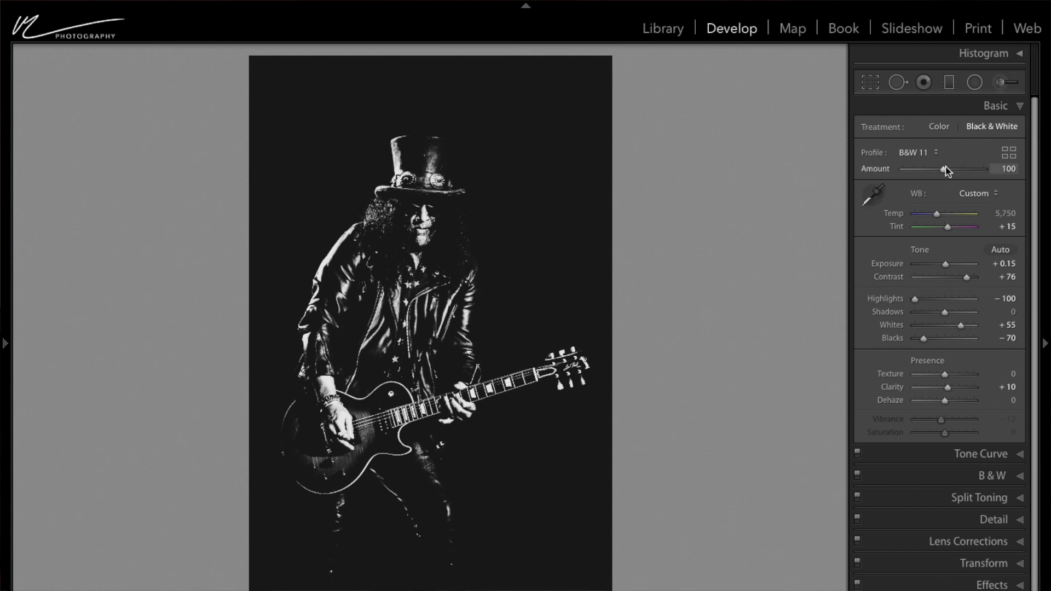
Try a B&W 11 profile amount of 171 on the guitarist photo, and undo that amount change.
{"action": "left_click_drag", "start_coordinate": [945, 172], "coordinate": [973, 170]}
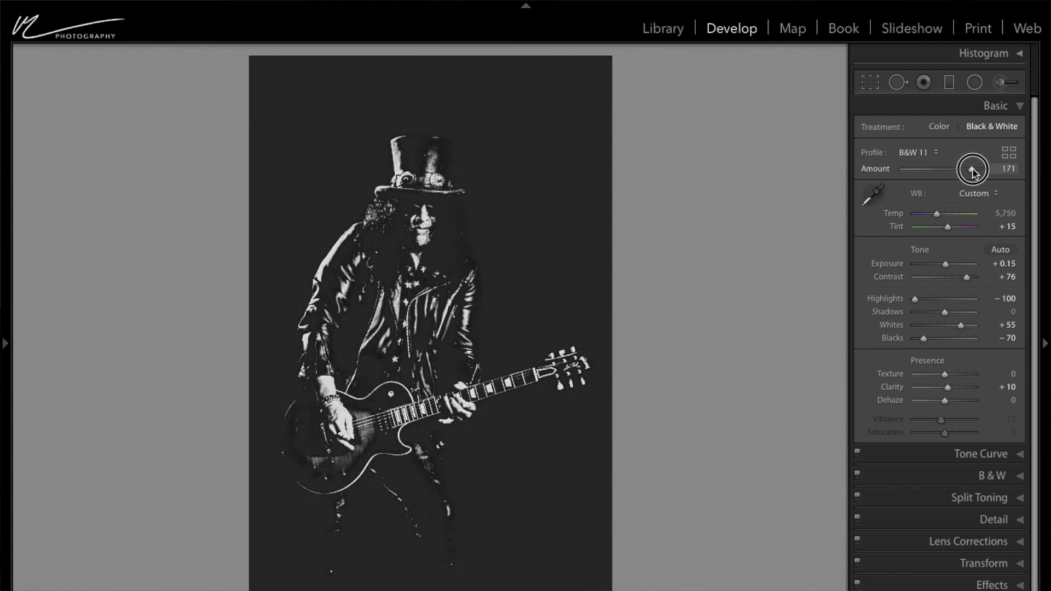
{"action": "key", "text": "ctrl+z"}
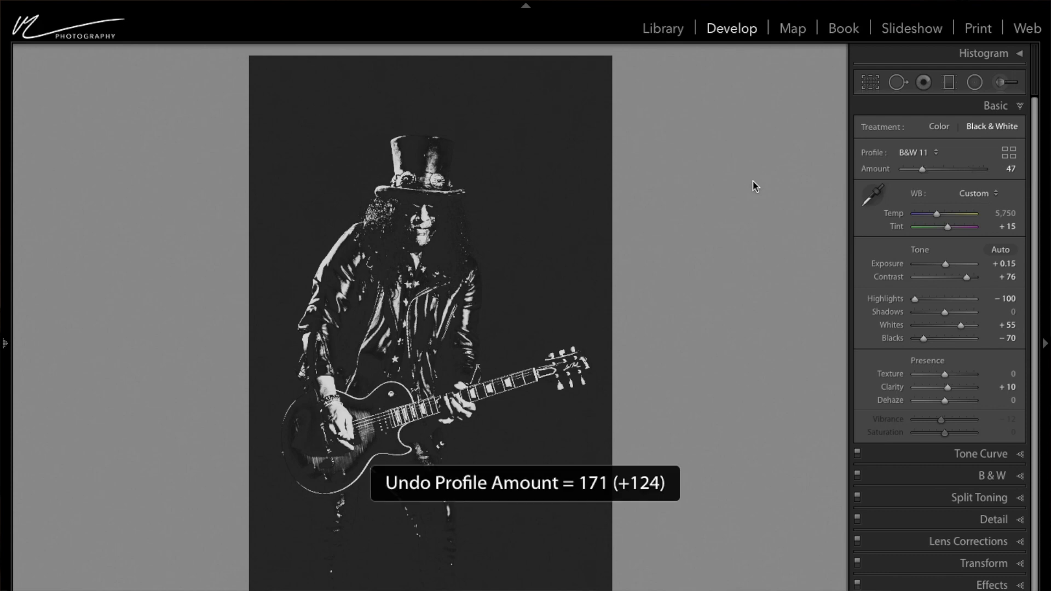